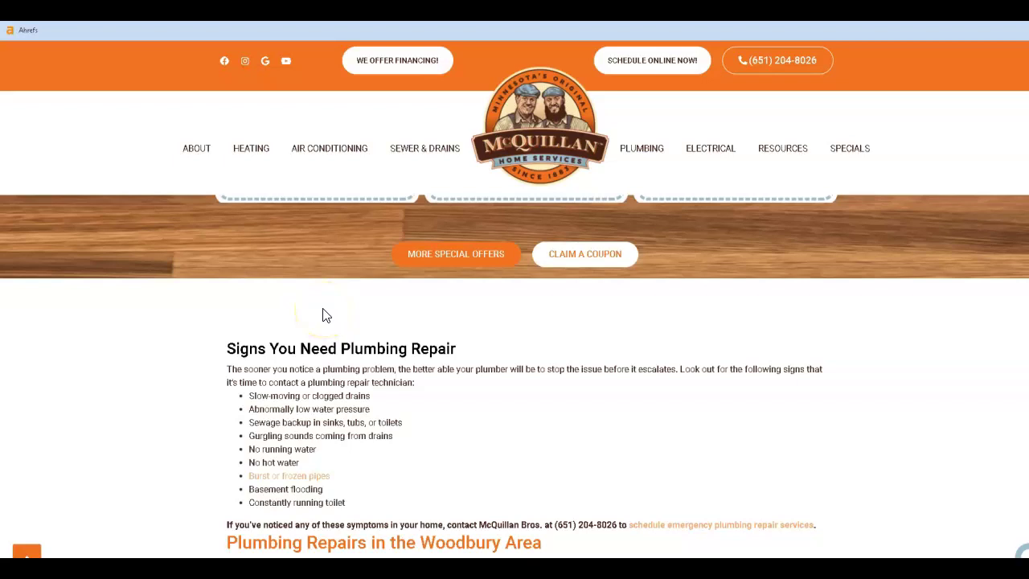
Step: Examine the McQuillan emergency plumbing page, covering its heading, Woodbury service text, special offers, repair and installation sections
scroll(326, 315, up, 10)
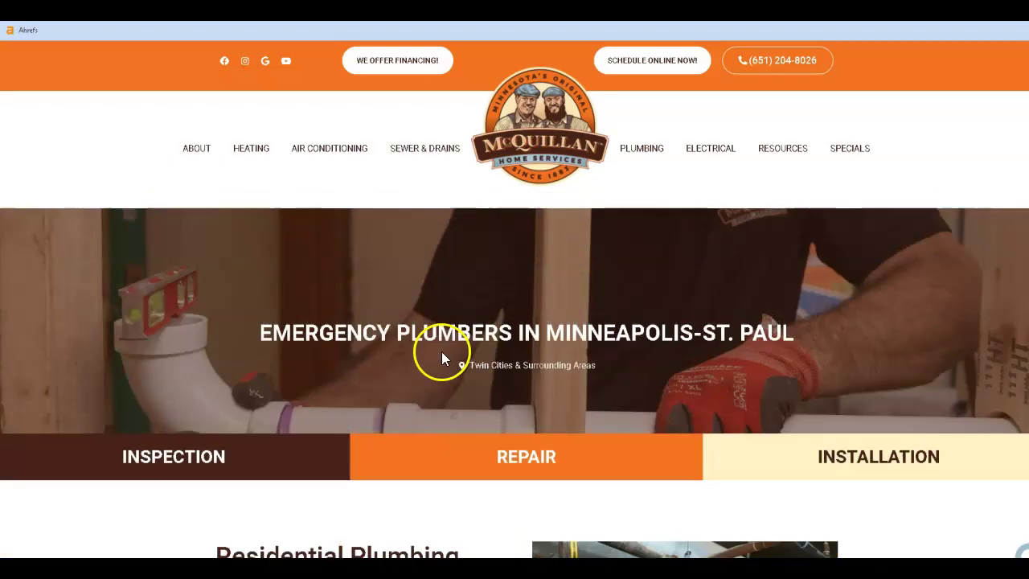
scroll(370, 329, down, 1)
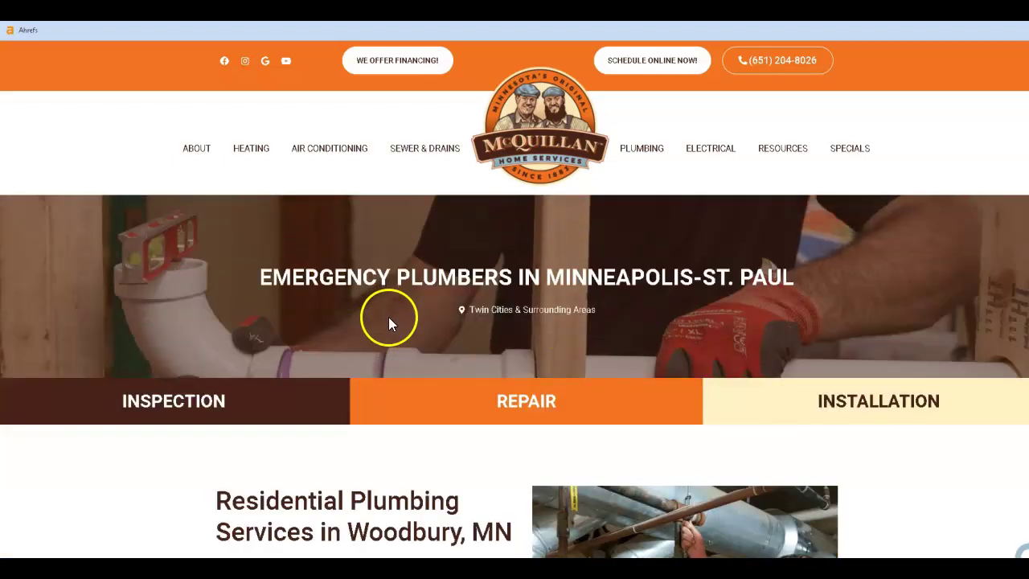
scroll(365, 267, down, 5)
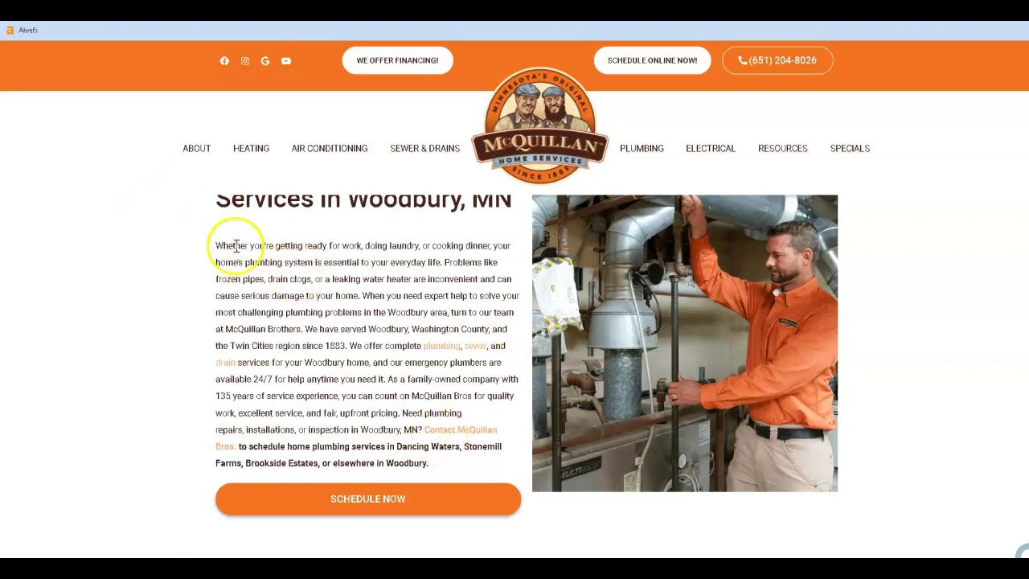
scroll(386, 352, down, 8)
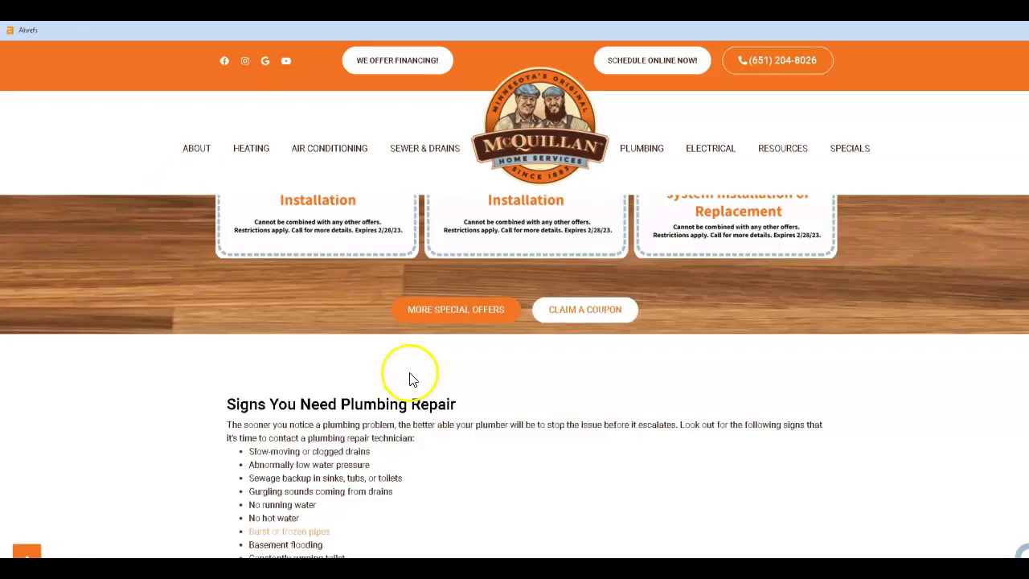
drag(408, 378, 394, 369)
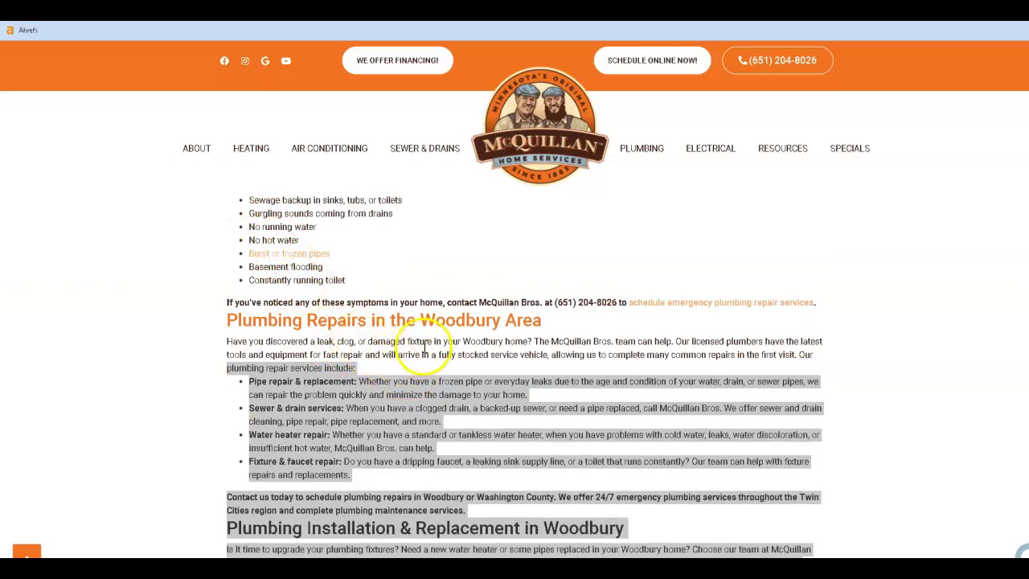
click(421, 344)
scroll(424, 344, down, 2)
scroll(428, 418, down, 5)
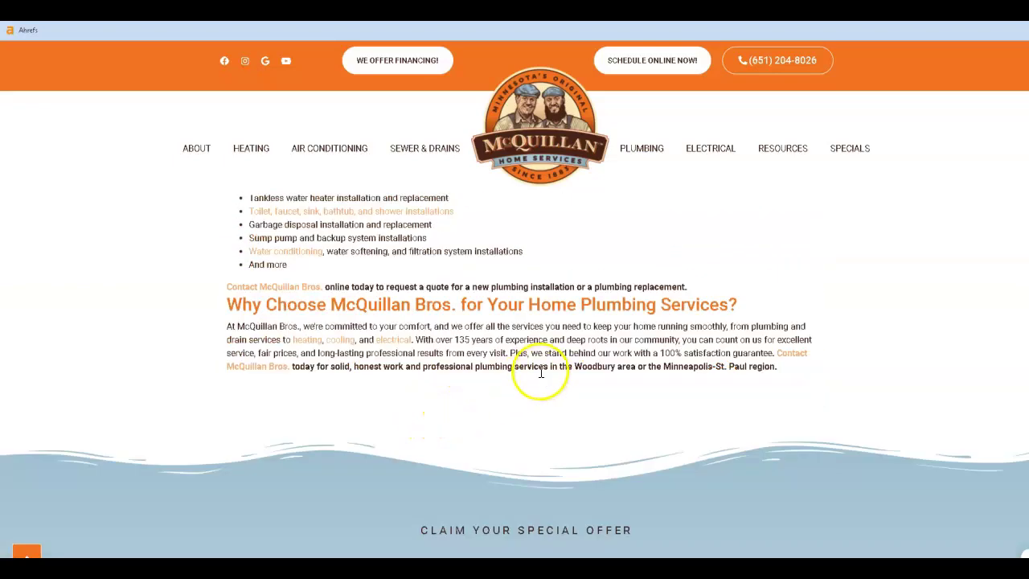
scroll(538, 376, up, 6)
scroll(414, 365, up, 10)
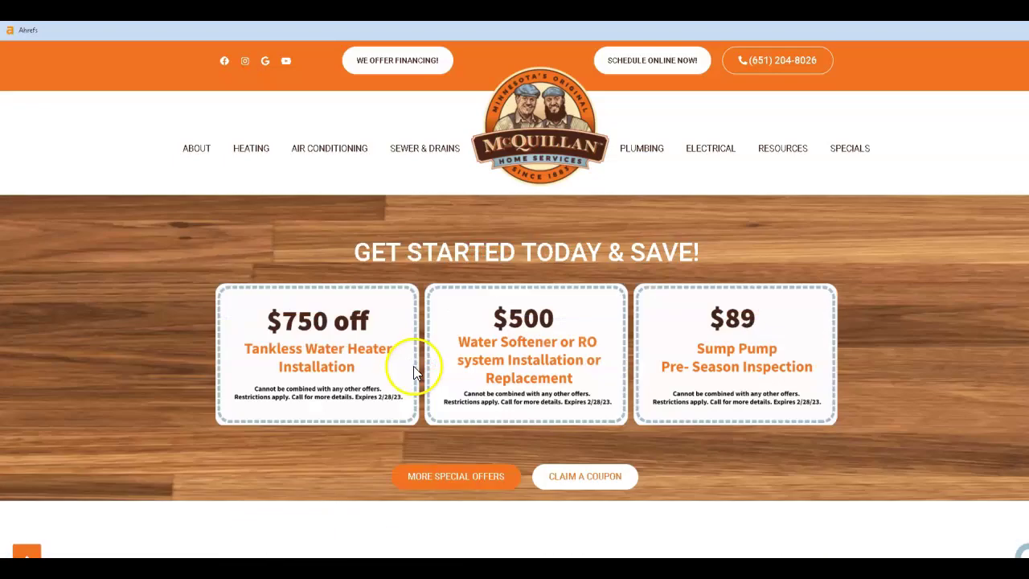
scroll(409, 364, up, 5)
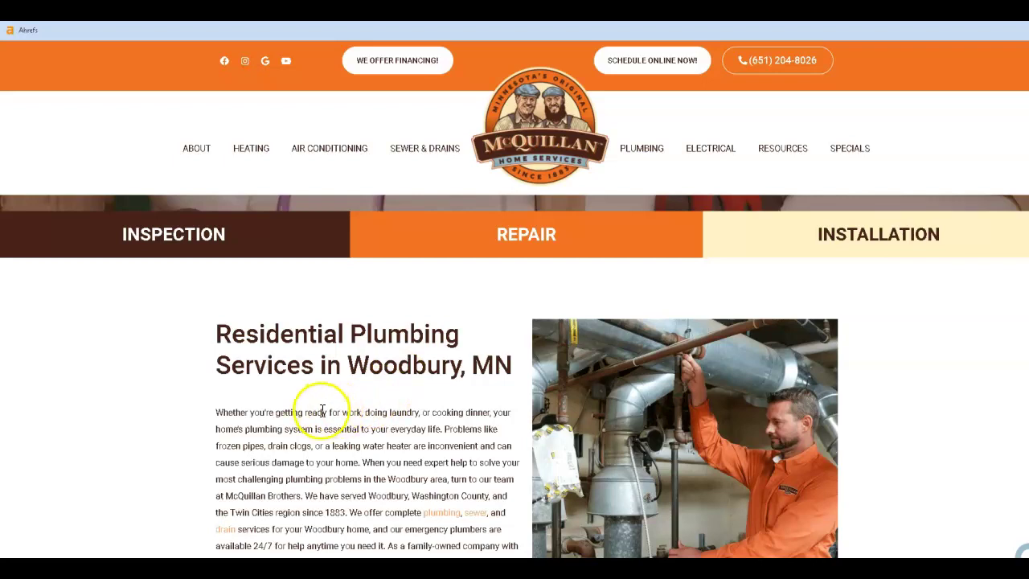
Step: Review the Woodbury residential plumbing introduction and the coupon section again, ending at the page's main heading
scroll(322, 412, down, 2)
scroll(335, 413, down, 5)
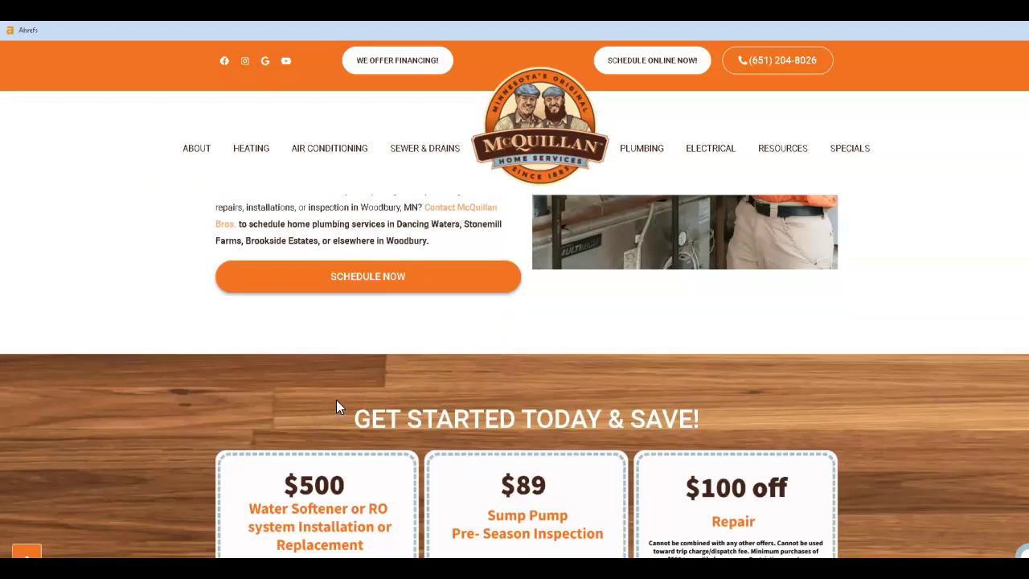
scroll(351, 350, down, 4)
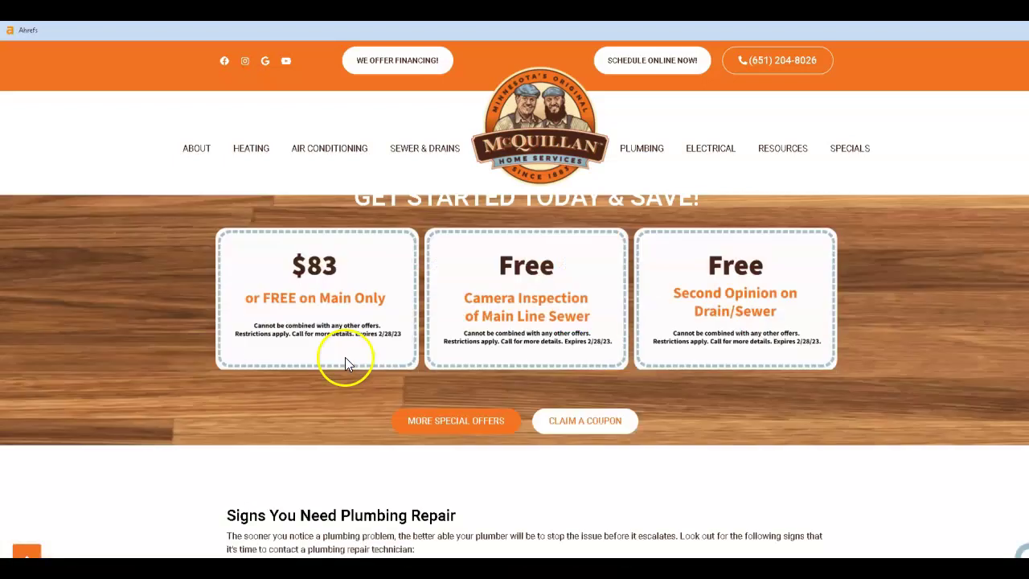
scroll(330, 377, up, 6)
scroll(319, 394, up, 2)
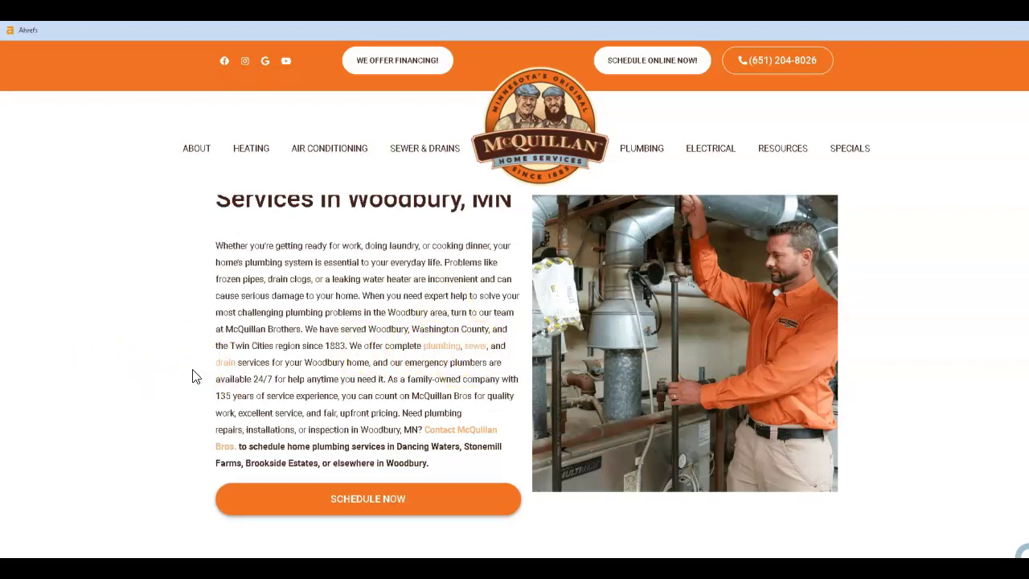
scroll(231, 385, up, 10)
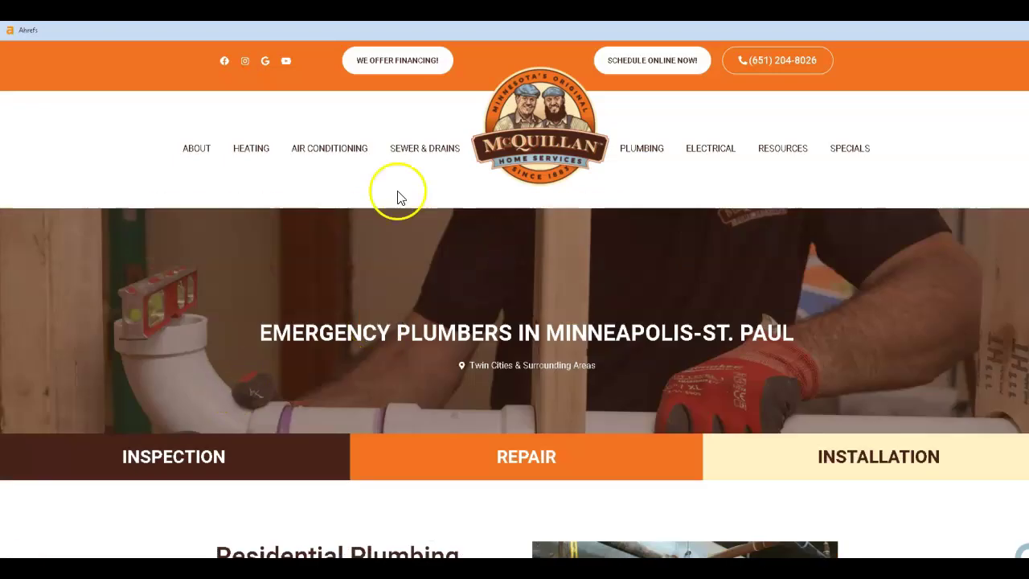
Step: Return to the "plumbers twin cities" Google results and highlight the Sponsored labels above the plumber cards and the Hero ad
key(alt+Left)
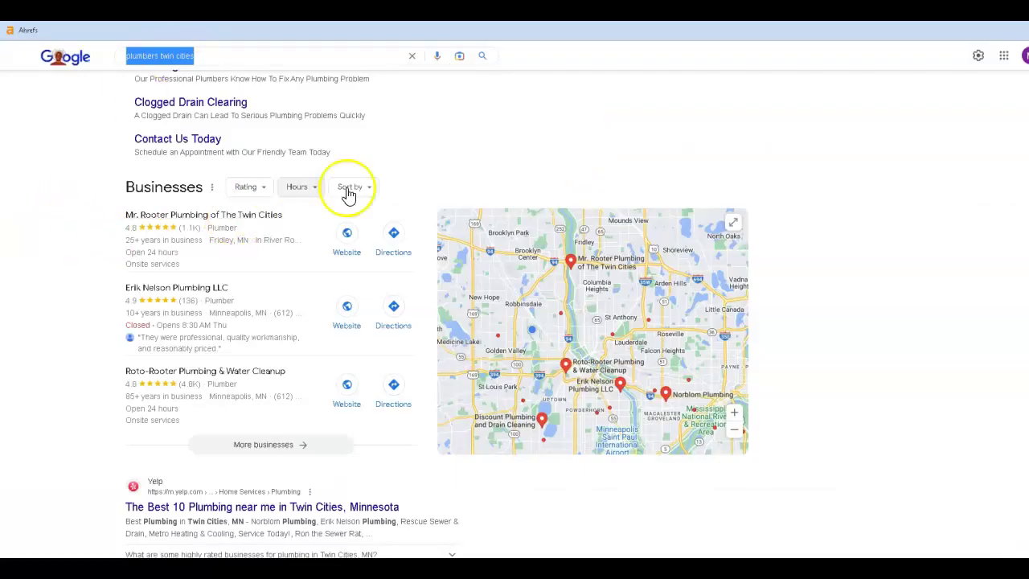
scroll(426, 161, up, 3)
scroll(322, 177, up, 2)
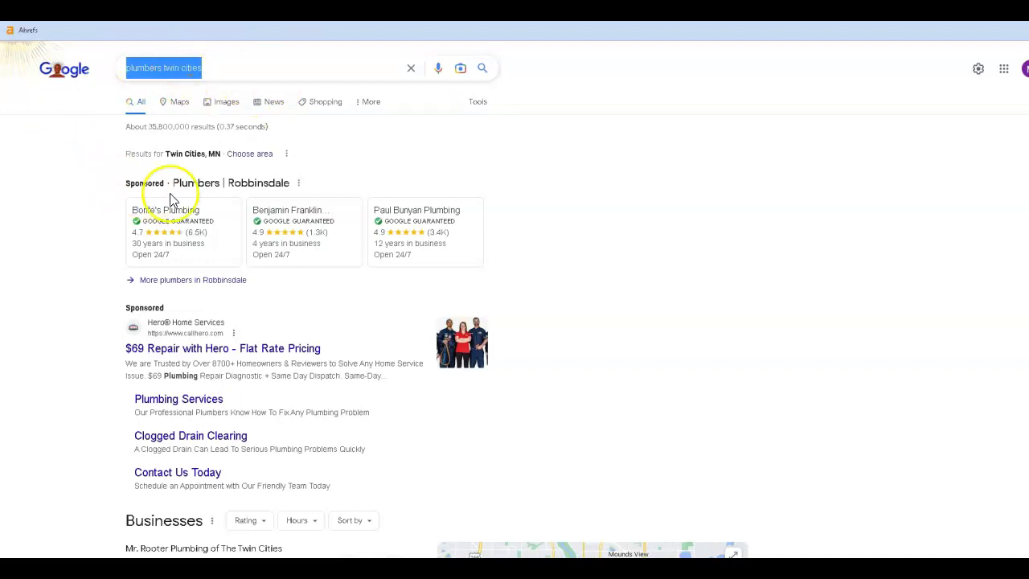
scroll(402, 121, down, 1)
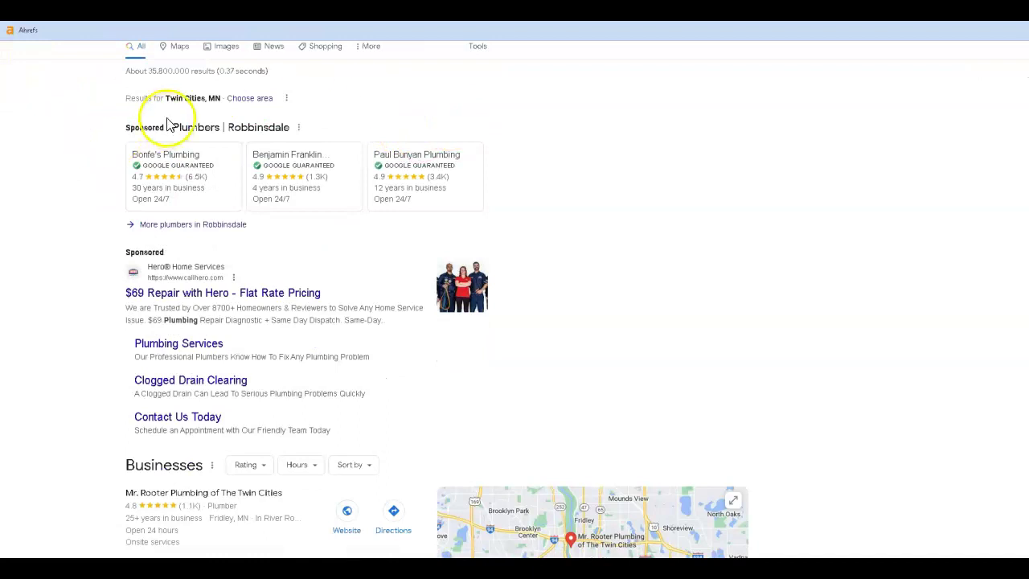
triple_click(142, 126)
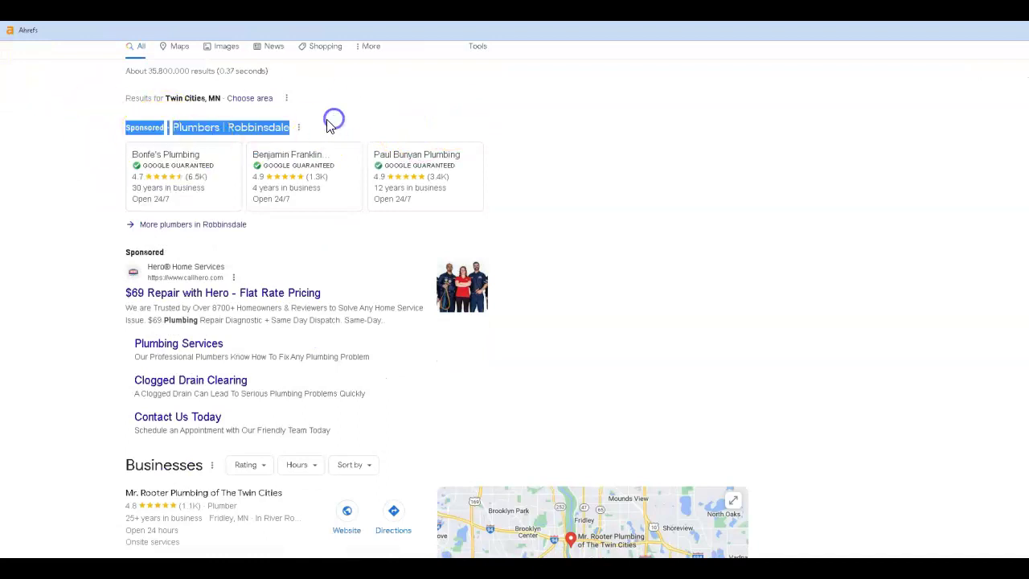
double_click(149, 252)
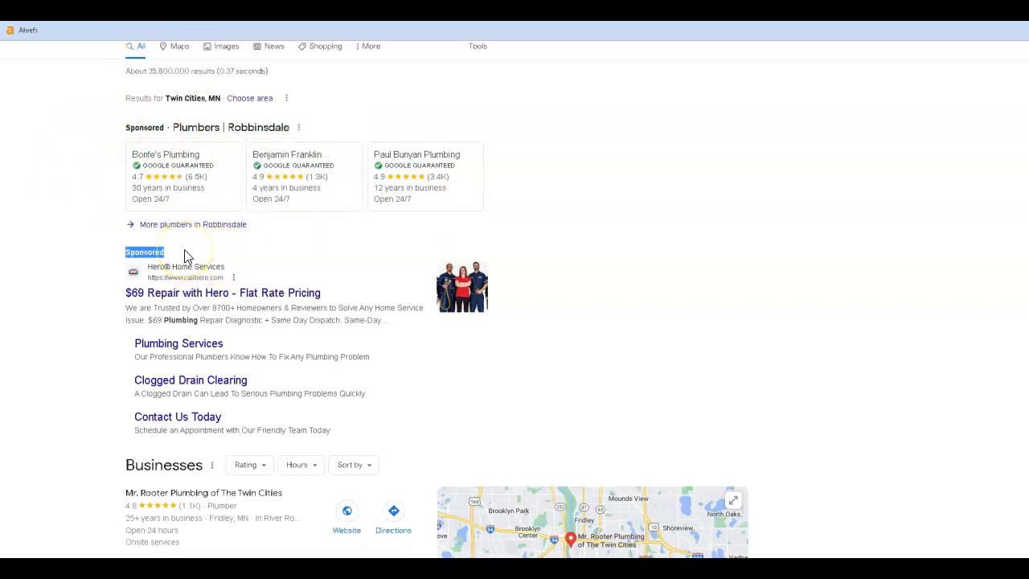
mouse_move(155, 203)
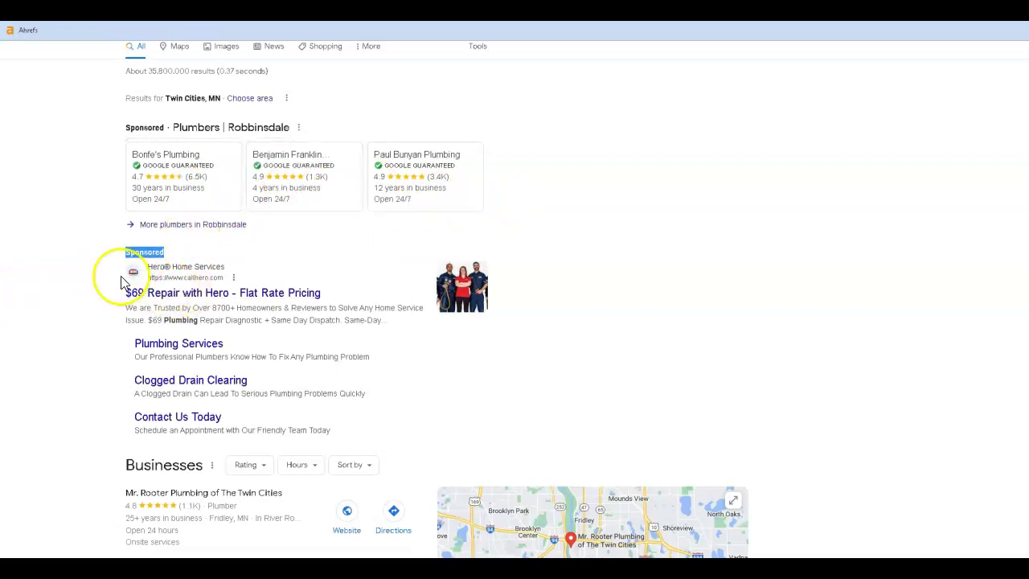
Step: Examine the Businesses map listings and the organic results, comparing their placement with the sponsored ads
scroll(98, 289, down, 3)
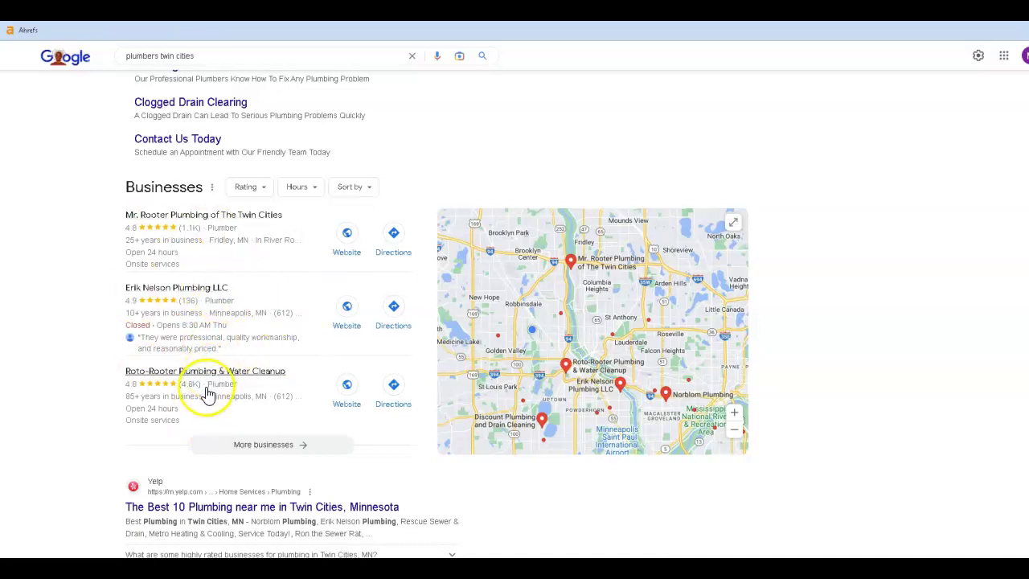
scroll(208, 393, down, 2)
scroll(213, 268, up, 3)
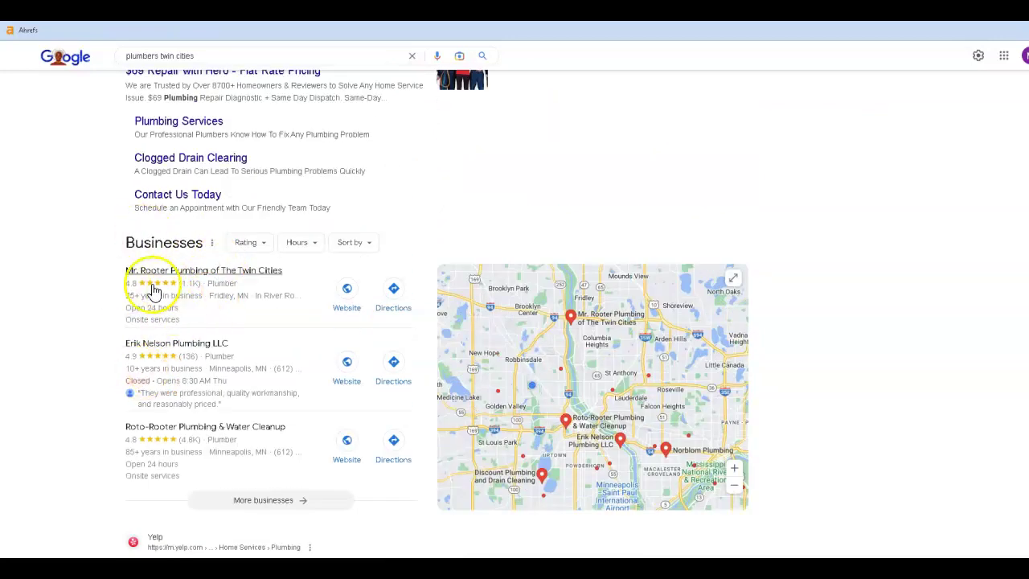
scroll(164, 288, down, 4)
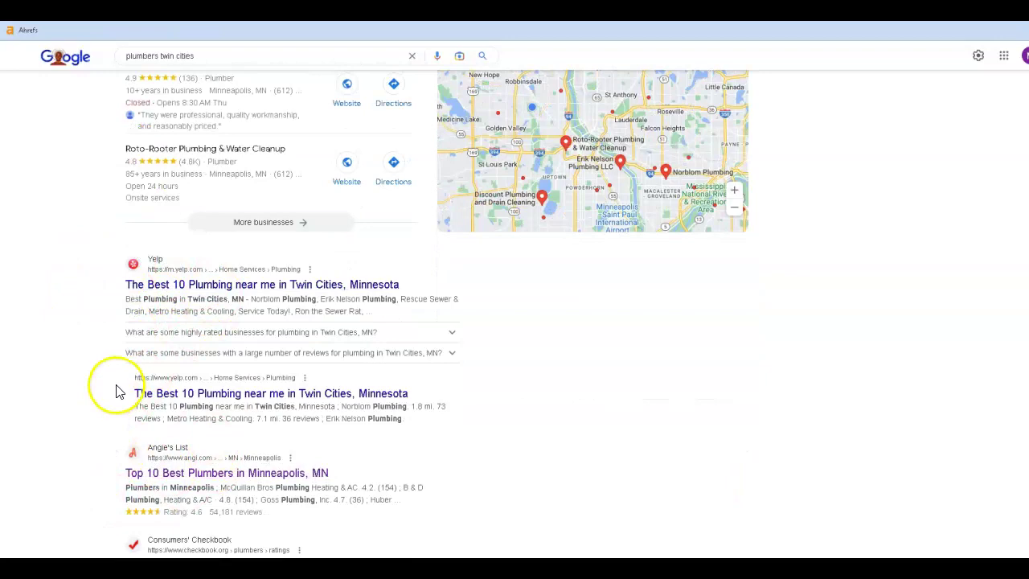
scroll(113, 390, up, 5)
scroll(91, 345, down, 8)
scroll(91, 345, down, 1)
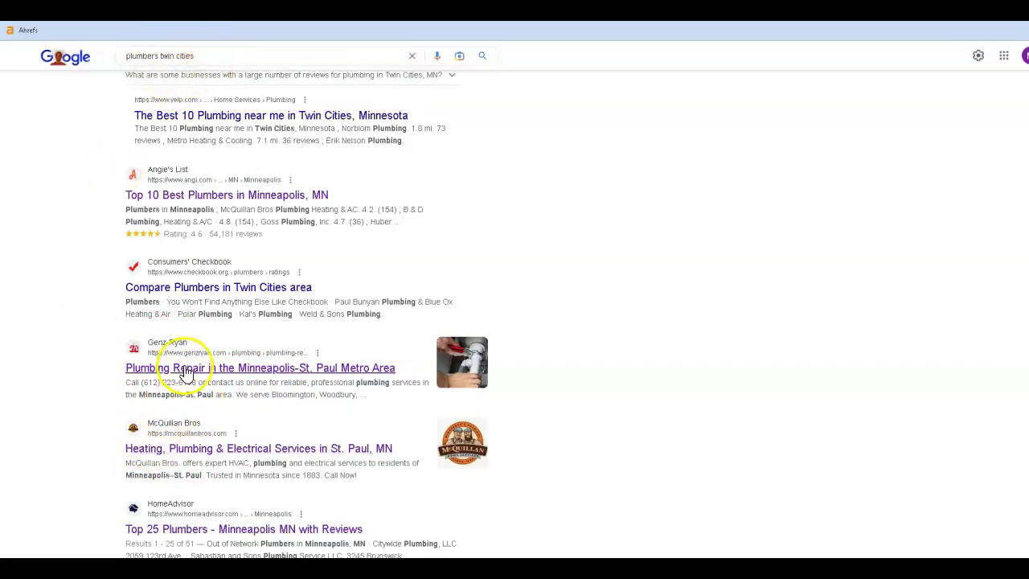
scroll(173, 370, up, 5)
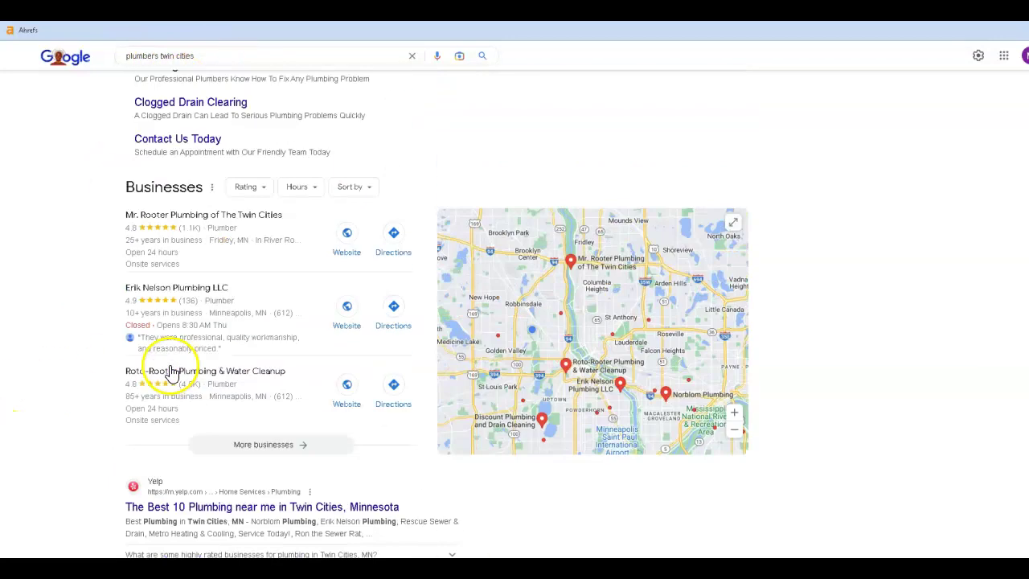
scroll(171, 372, up, 4)
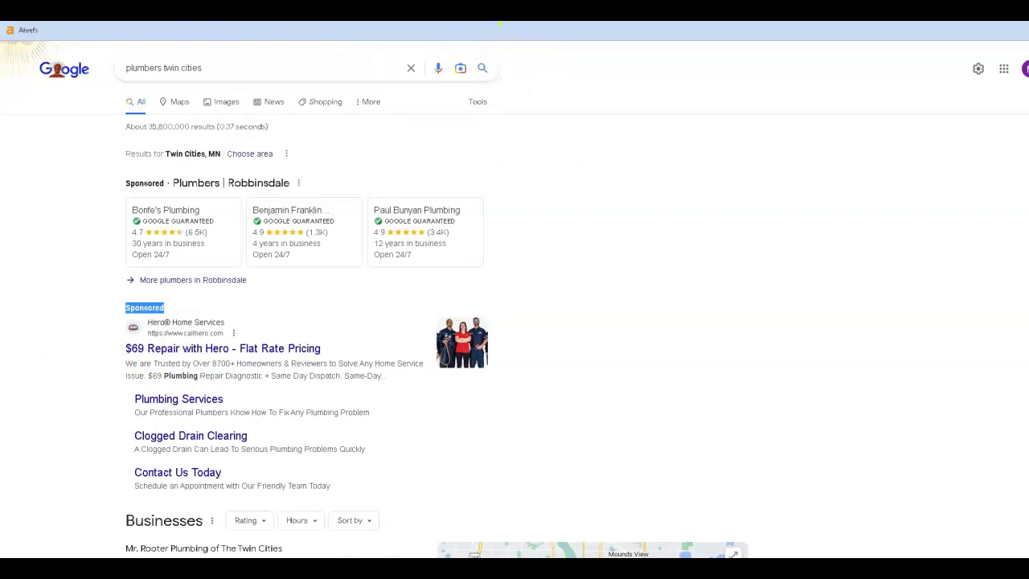
Step: Open the Genz-Ryan "Plumbing Repair in the Minneapolis-St. Paul Metro Area" result and review the page's full content
scroll(245, 193, down, 8)
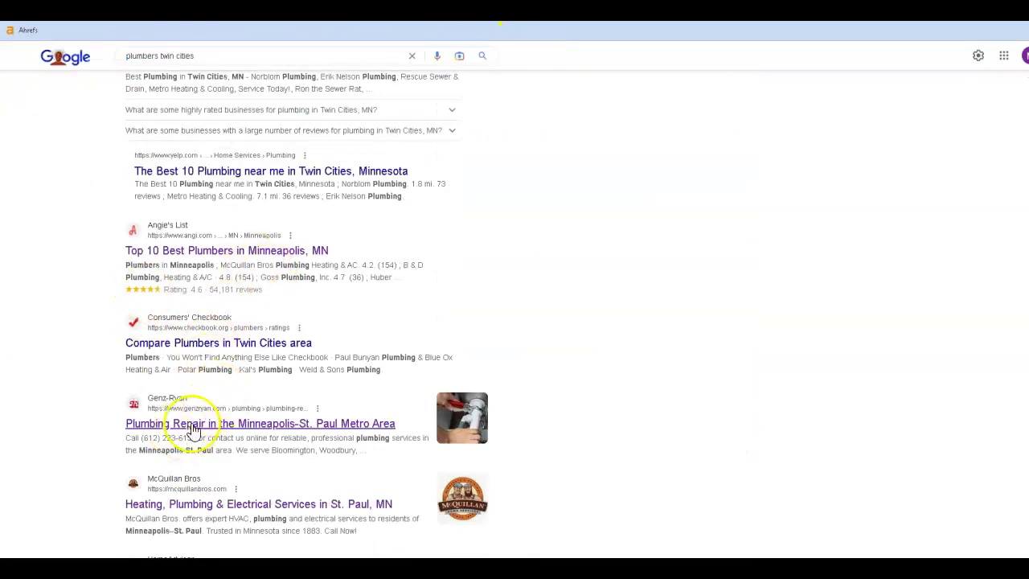
click(346, 422)
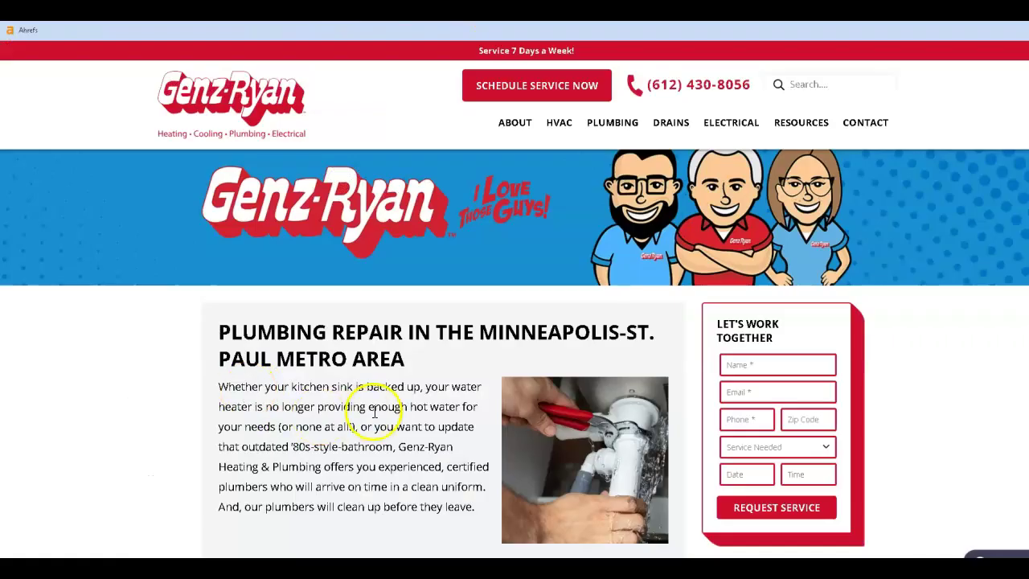
scroll(335, 289, down, 3)
scroll(319, 358, down, 2)
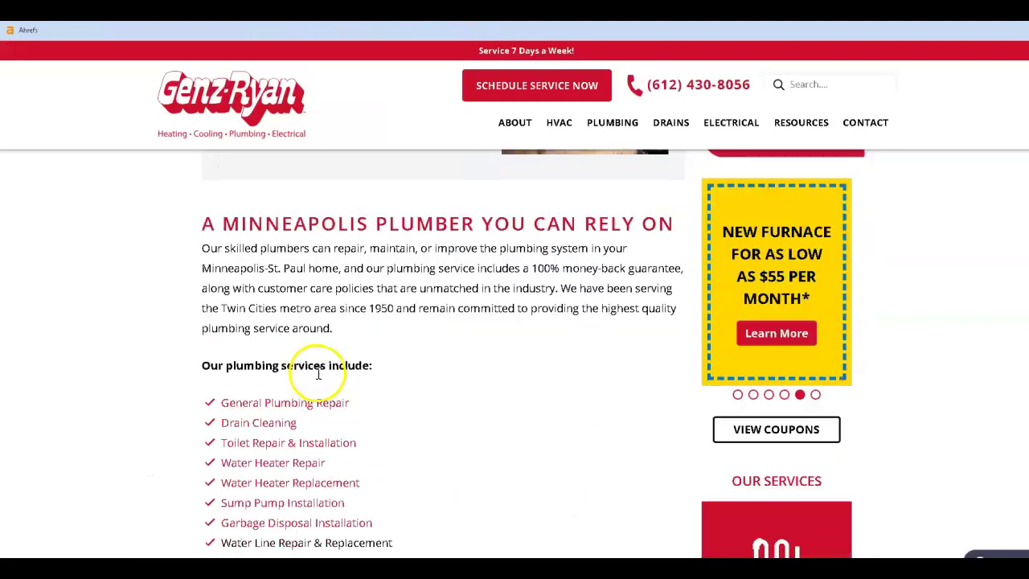
scroll(475, 410, down, 3)
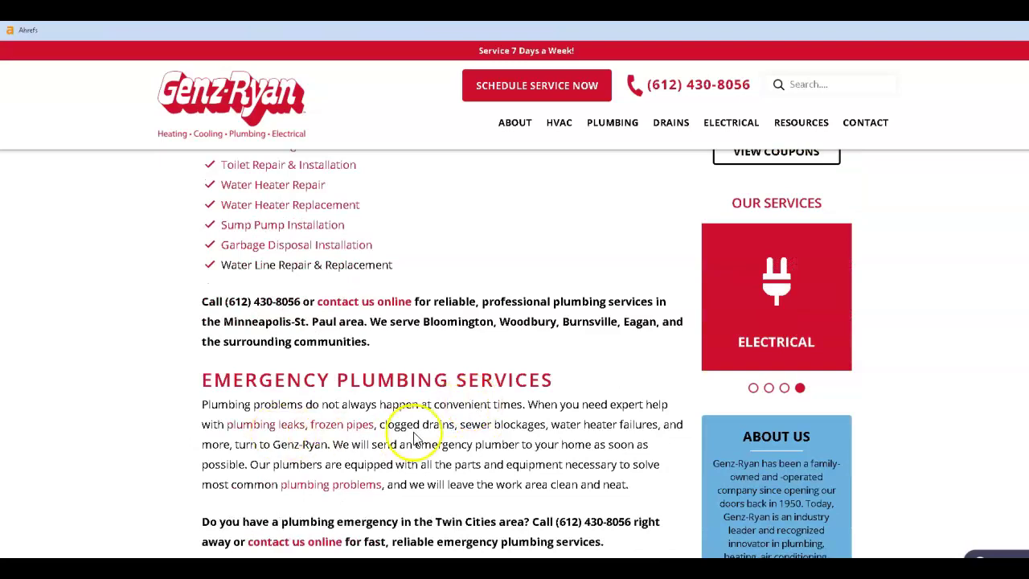
scroll(402, 424, down, 10)
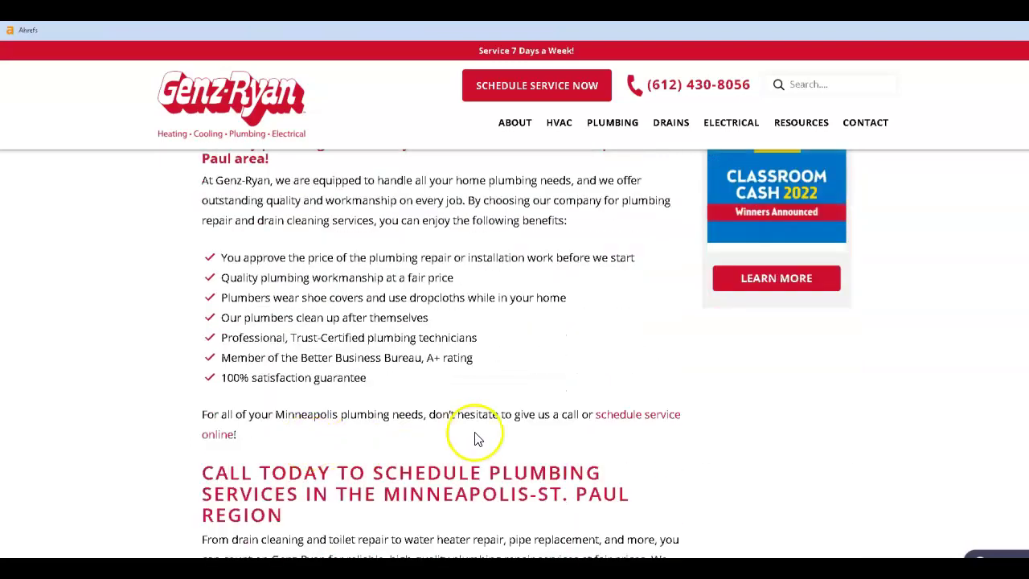
scroll(473, 436, down, 15)
scroll(424, 440, up, 20)
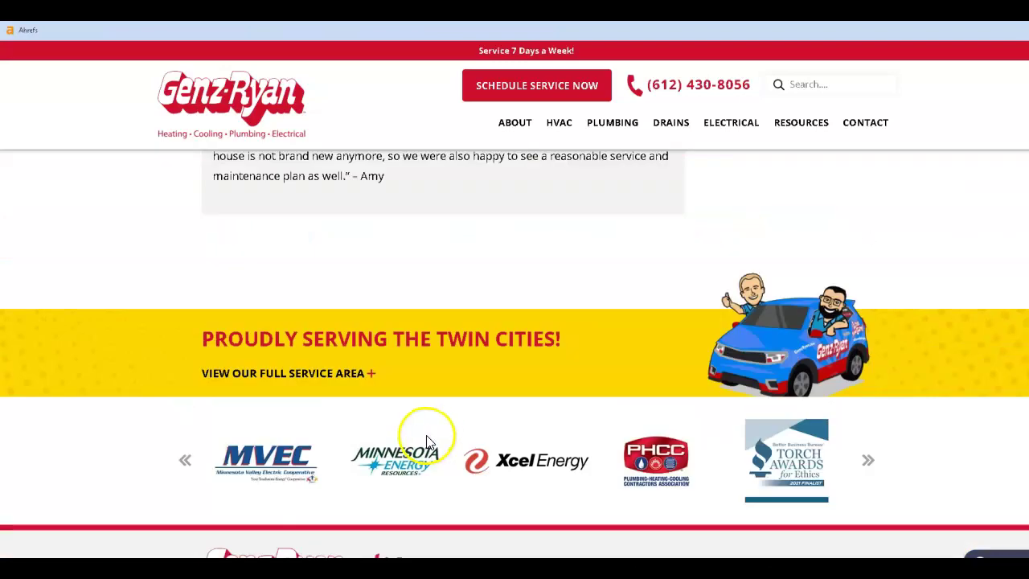
scroll(465, 368, up, 10)
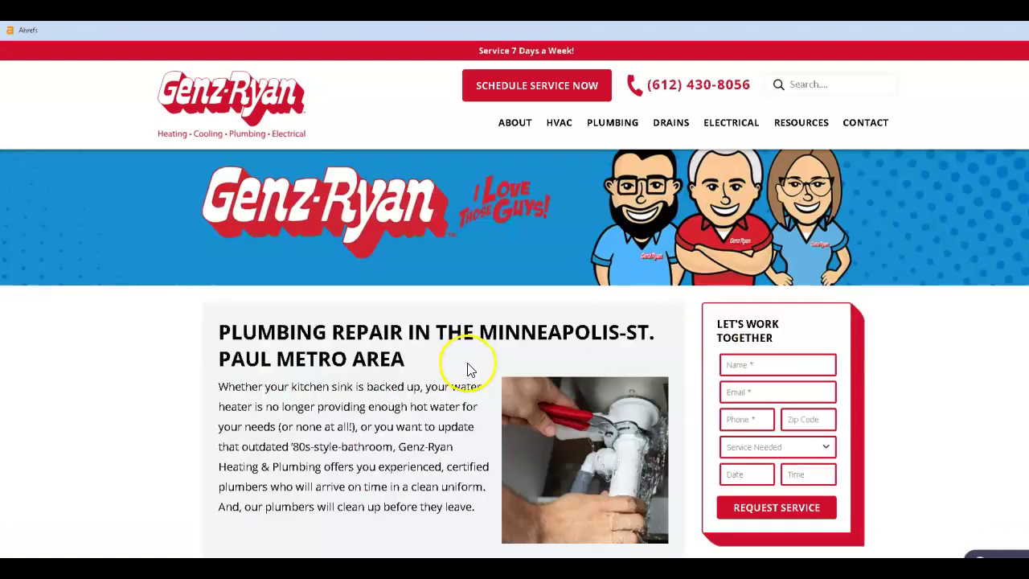
scroll(441, 404, down, 15)
scroll(439, 404, down, 8)
scroll(439, 404, up, 20)
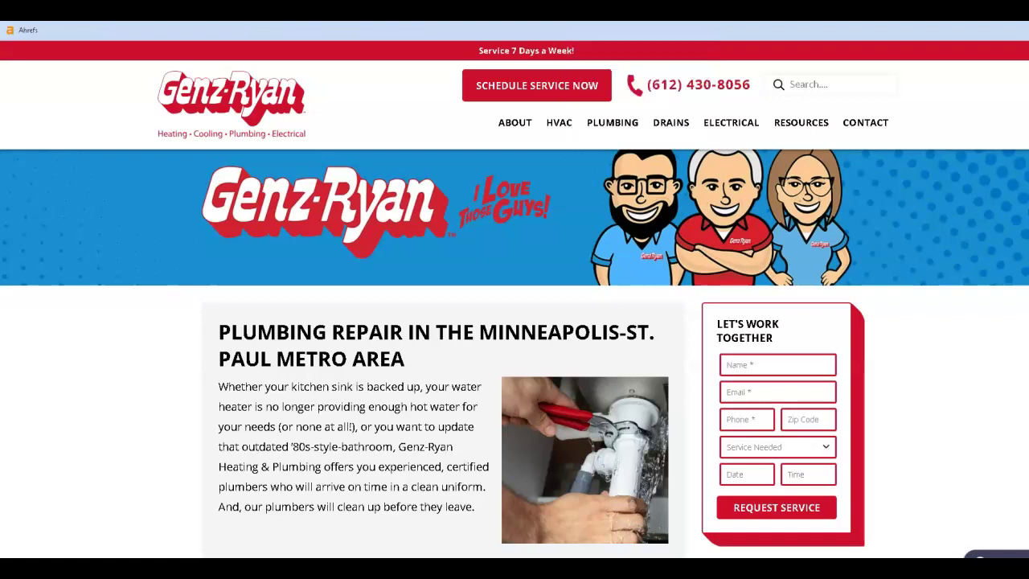
Step: Switch to Ahrefs and compare the Site Explorer overviews of the McQuillan Woodbury plumbing page and the Genz-Ryan plumbing-repairs page
click(635, 10)
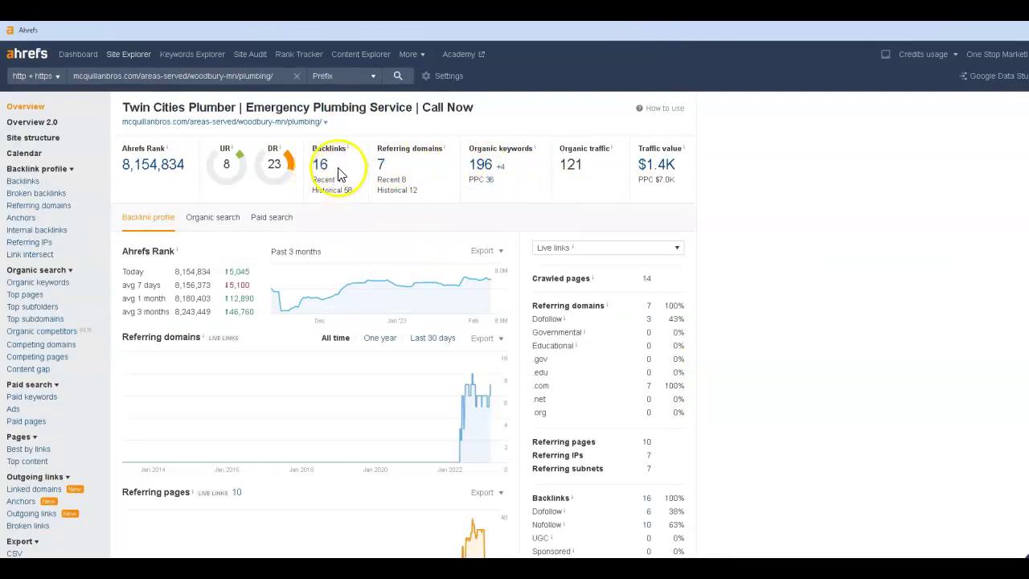
click(384, 173)
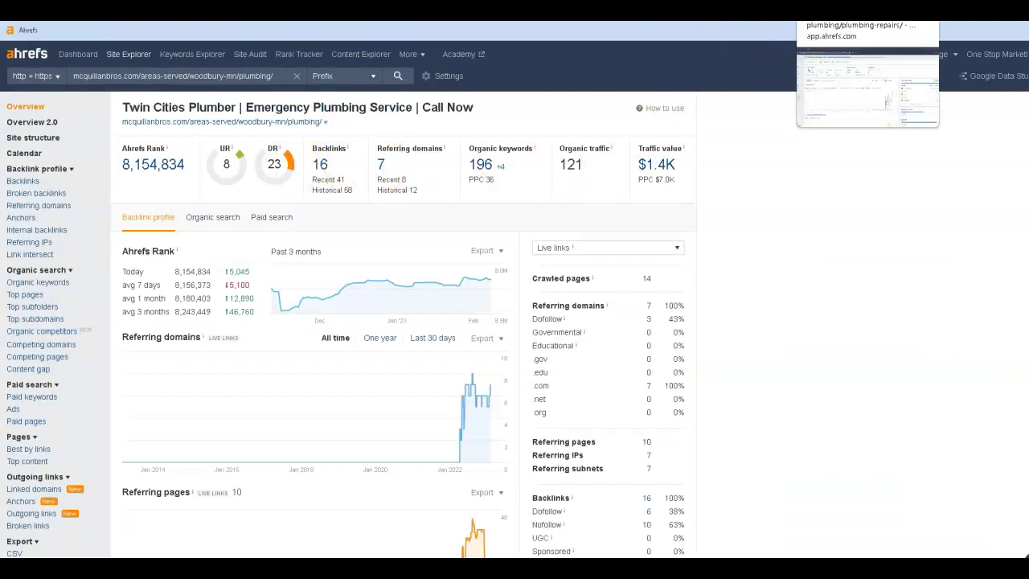
click(867, 9)
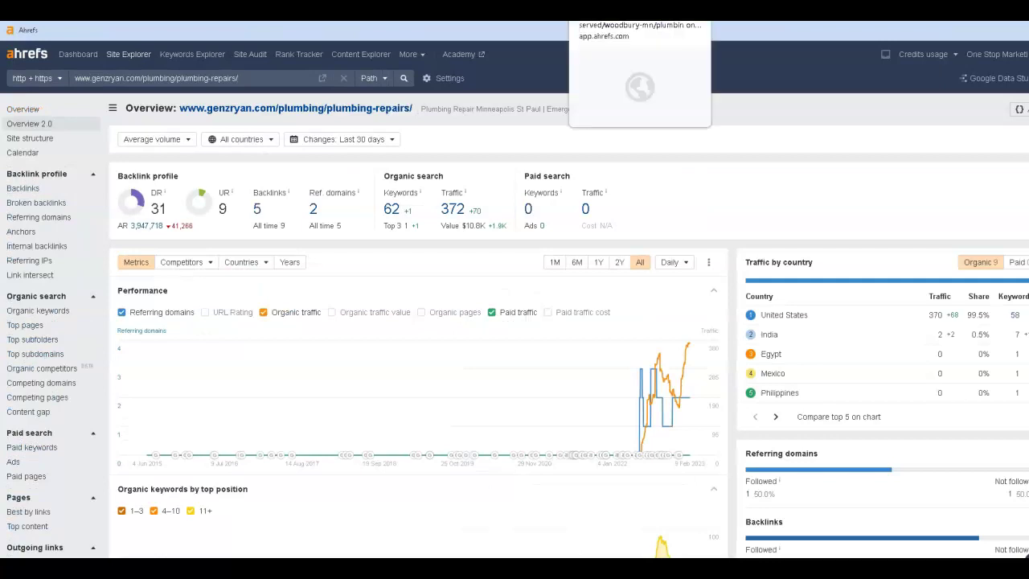
Step: Return to the Ahrefs overview of the McQuillan Woodbury plumbing page and highlight its organic traffic figure
click(747, 10)
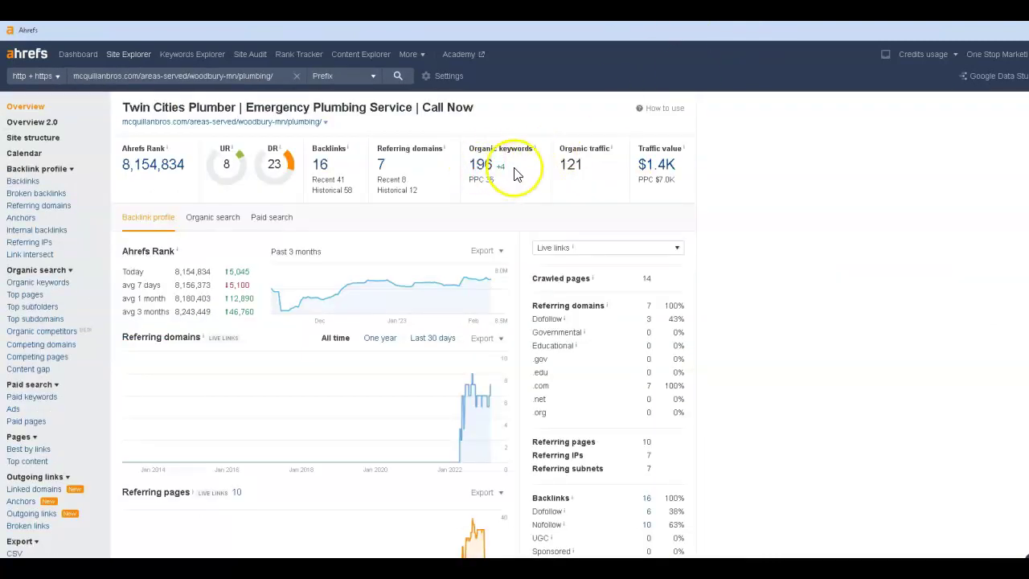
double_click(582, 165)
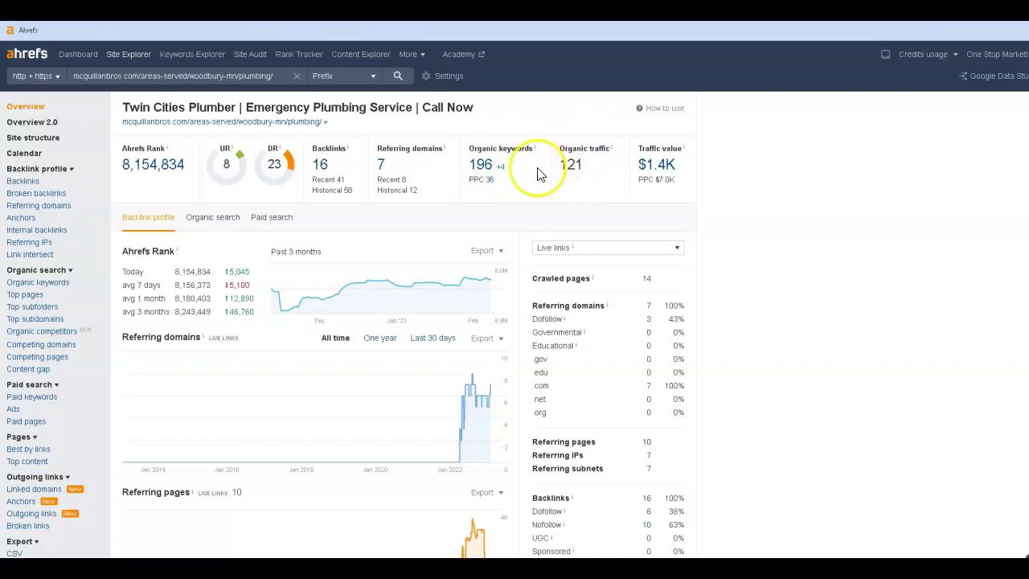
click(571, 164)
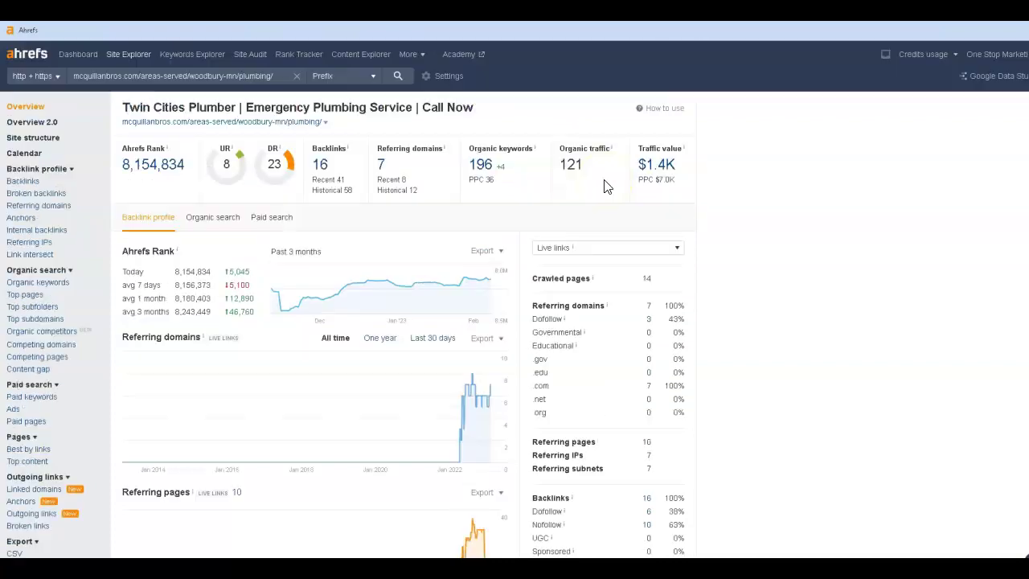
click(573, 164)
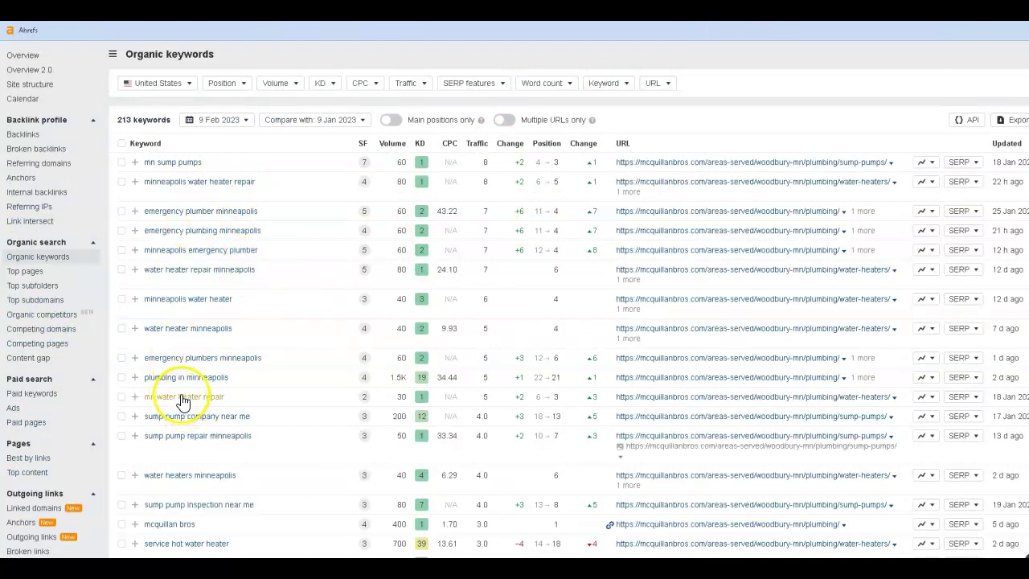
Step: Review the McQuillan page's organic keywords report, highlighting the search volume and position change of "emergency plumber minneapolis"
scroll(327, 322, down, 3)
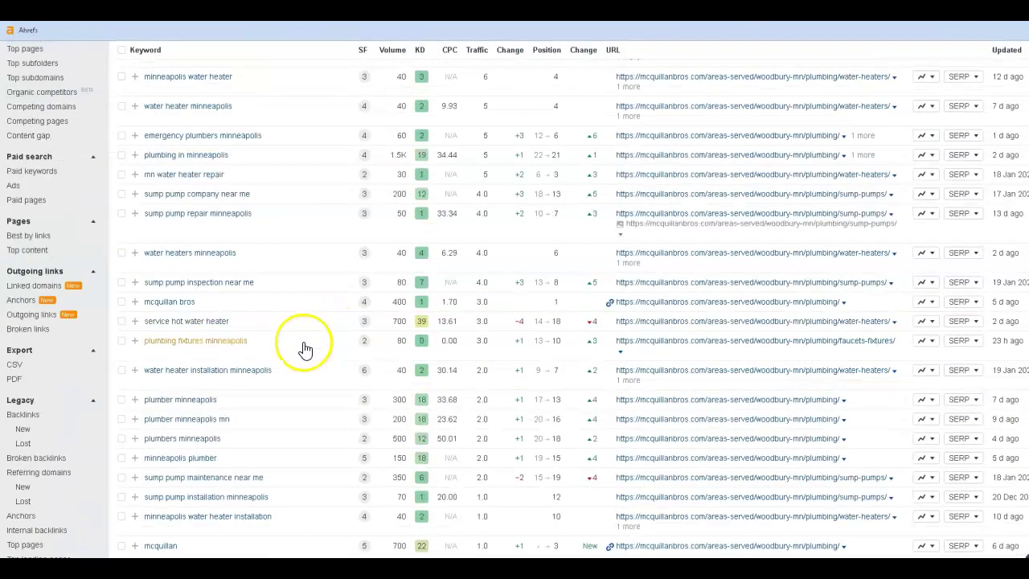
scroll(201, 217, up, 4)
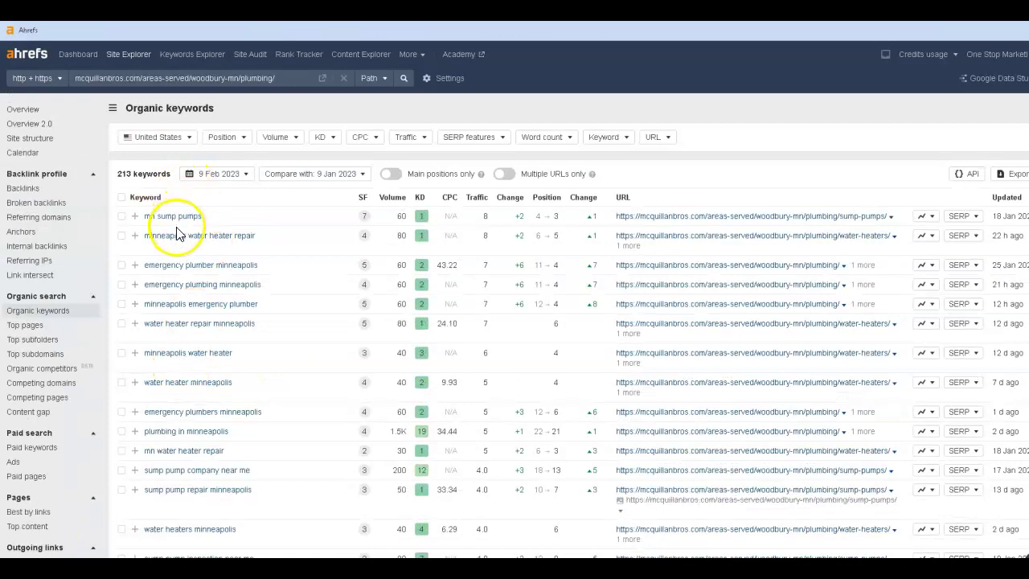
scroll(221, 271, down, 1)
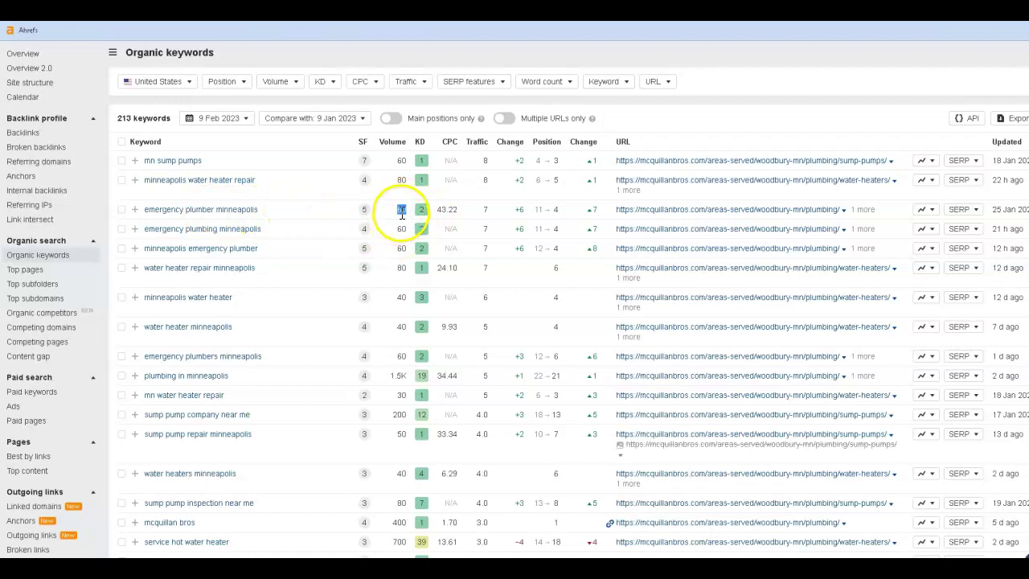
click(554, 212)
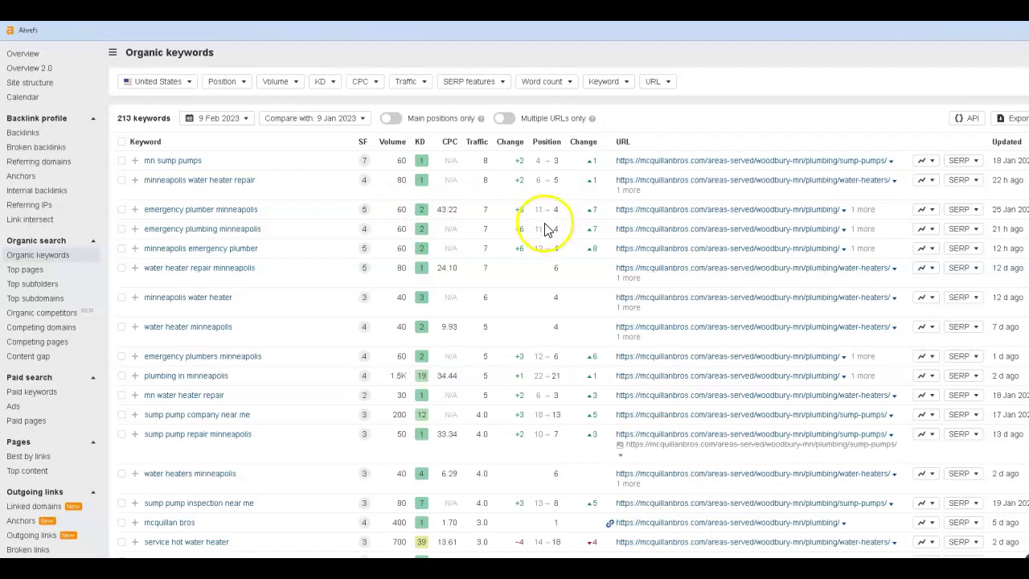
click(539, 210)
Step: Examine the volumes and positions of the "plumber minneapolis" keyword variants and "sump pump maintenance near me", and return to the McQuillan emergency plumbers page
scroll(522, 229, down, 1)
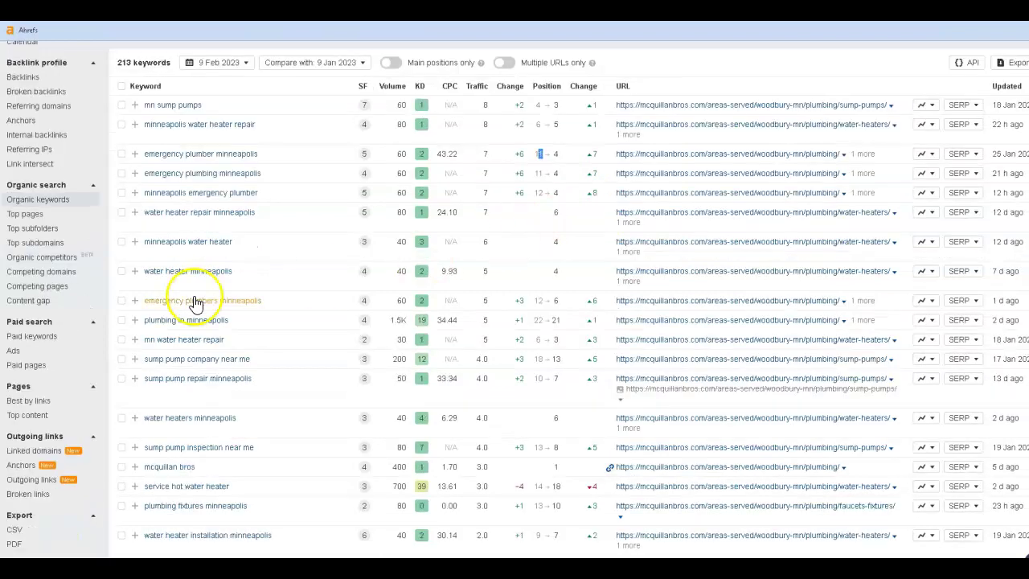
scroll(199, 310, down, 1)
scroll(199, 310, down, 1)
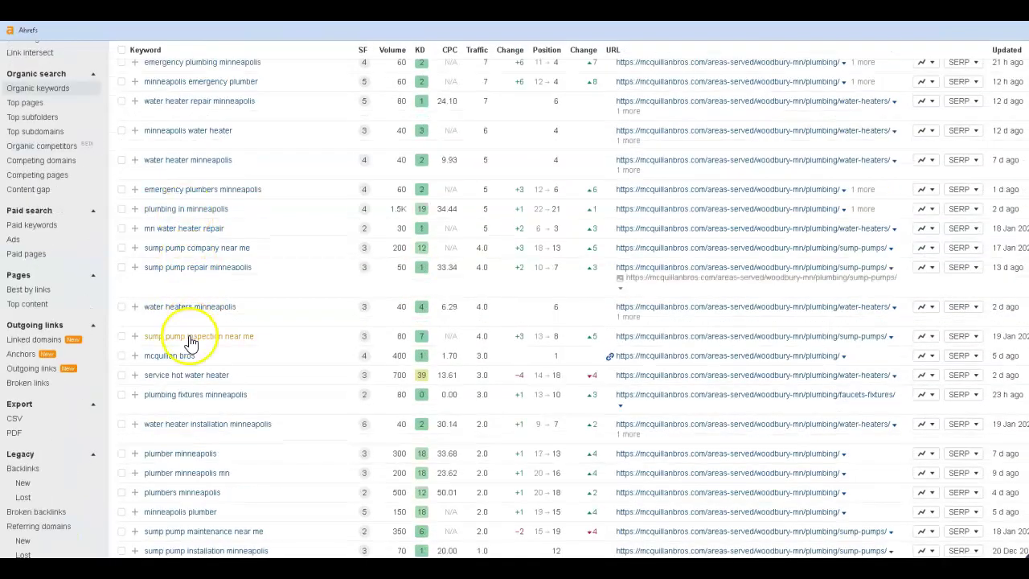
scroll(233, 354, down, 1)
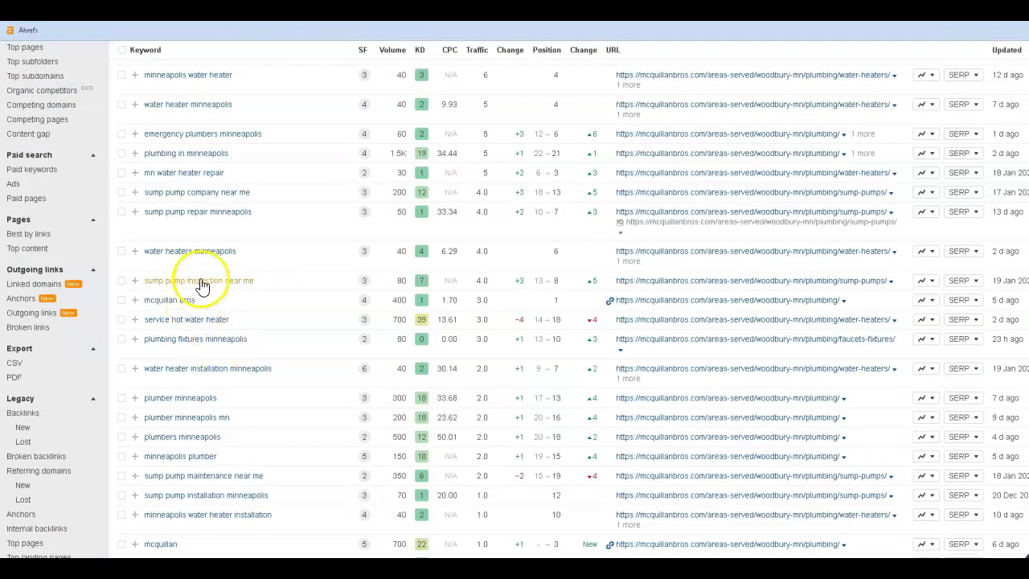
scroll(299, 344, down, 2)
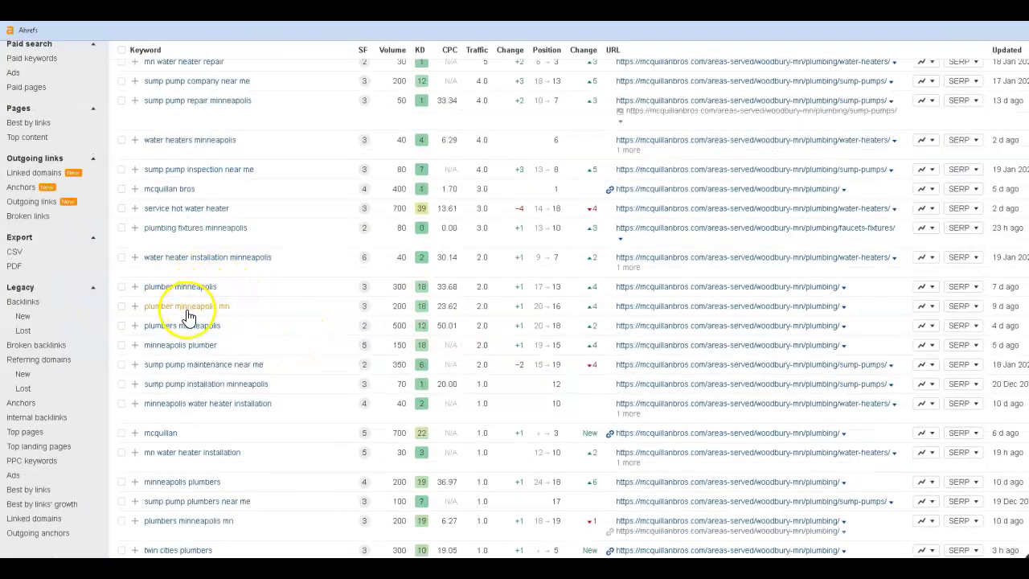
click(392, 293)
click(392, 307)
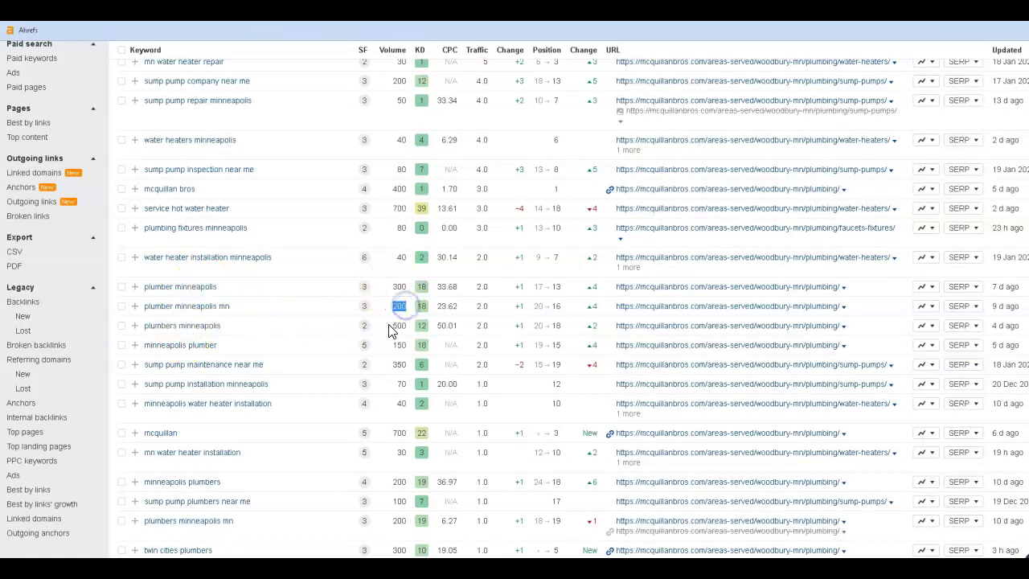
click(561, 326)
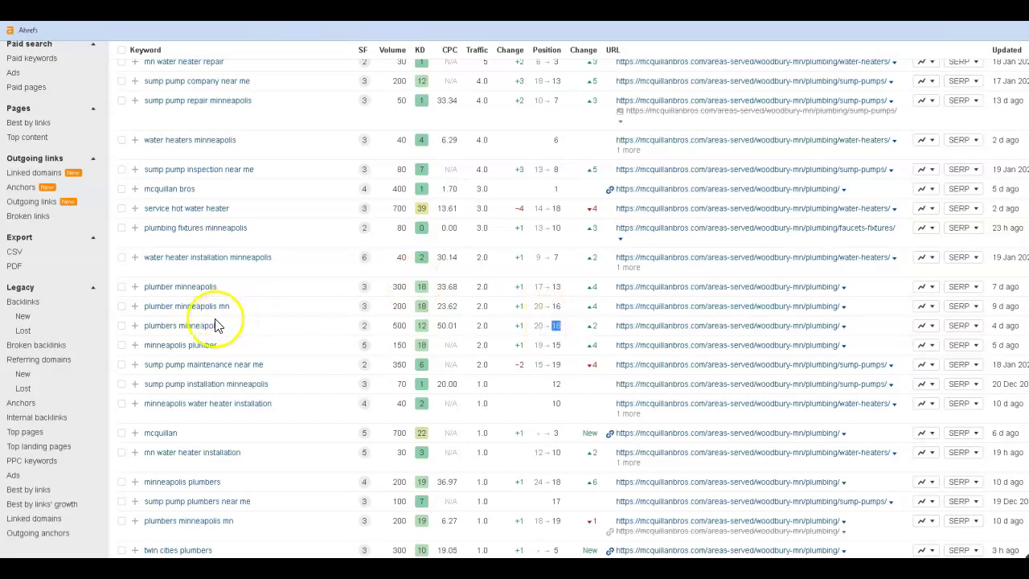
click(563, 326)
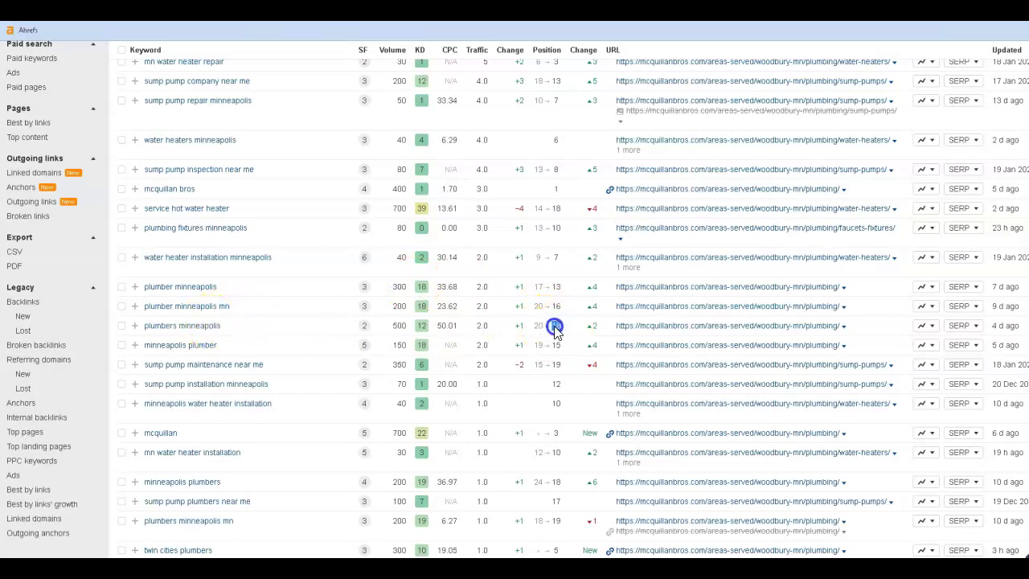
click(560, 307)
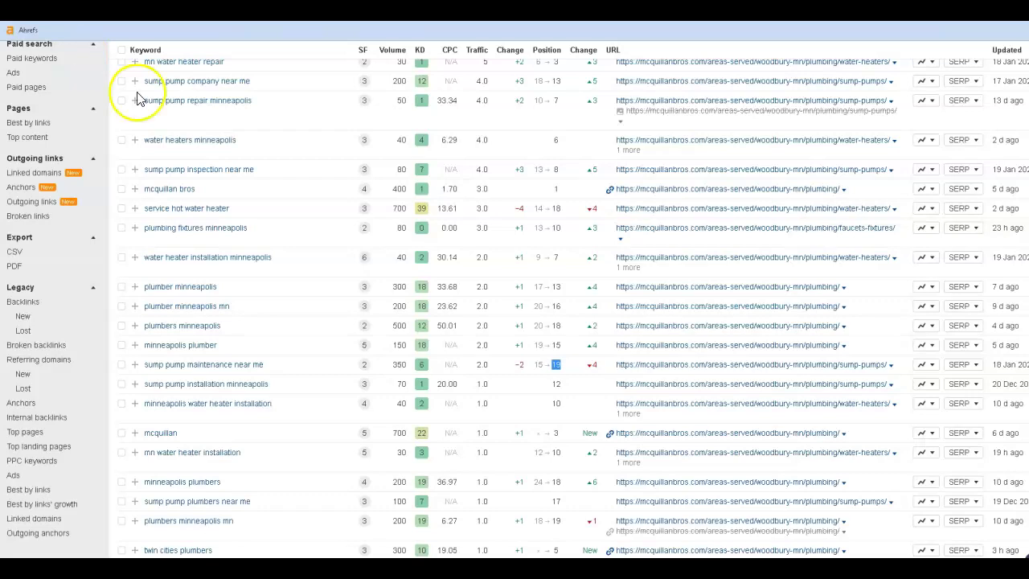
scroll(301, 145, up, 5)
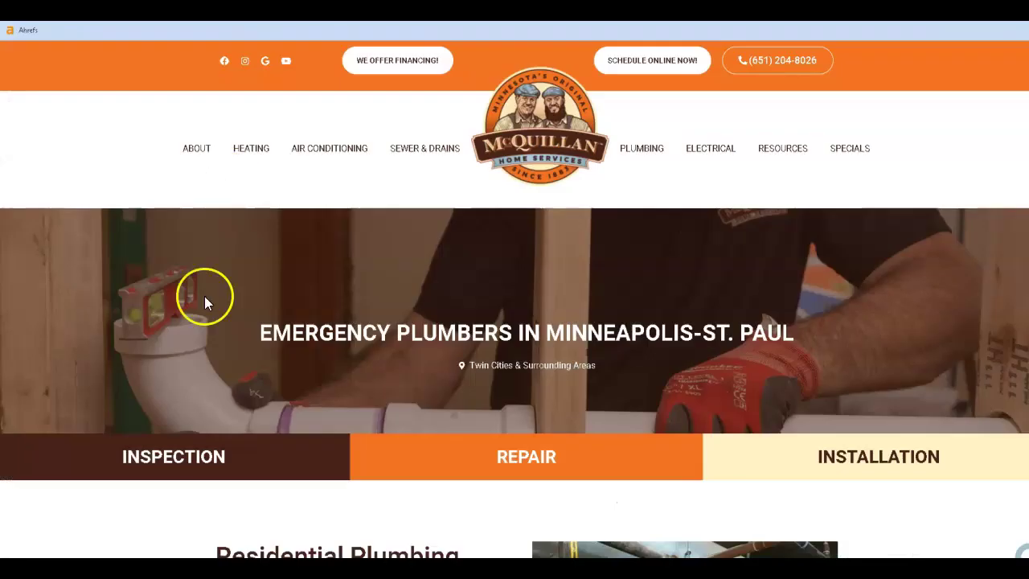